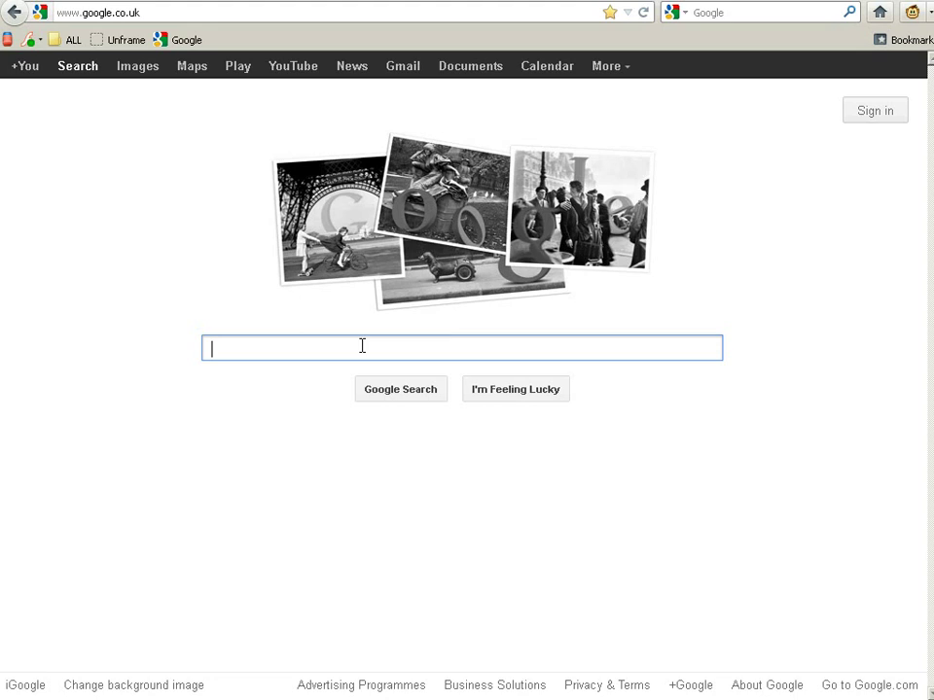
Search for 'spockholm mafia tools' and install the Spockholm Mafia Toolbar 1.0.0 Greasemonkey script from the Official Bookmarklets page.
{"action": "type", "text": "spockholm mafia tools"}
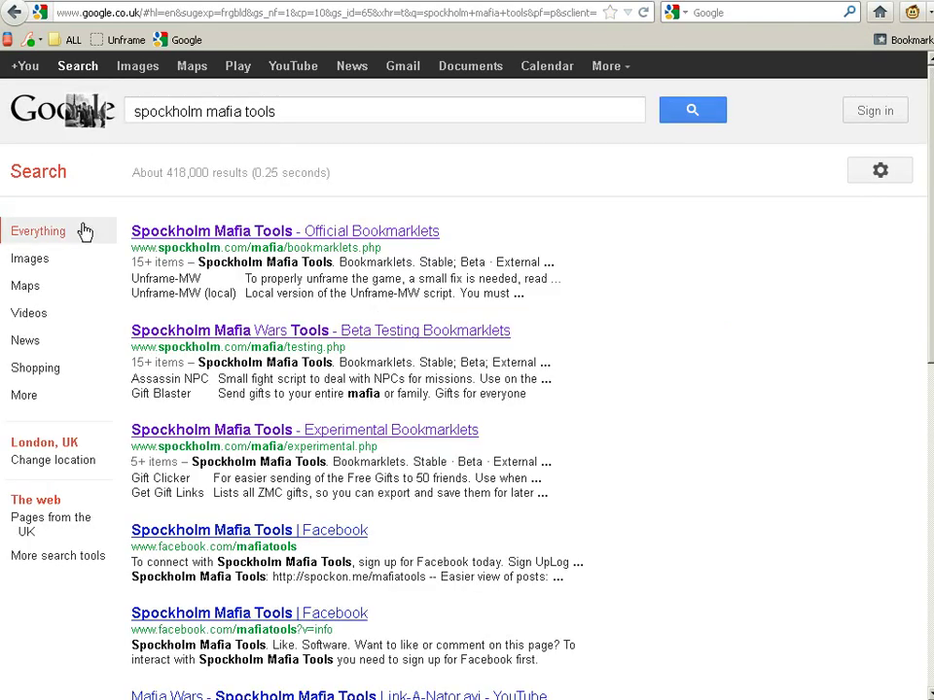
{"action": "left_click", "coordinate": [233, 233]}
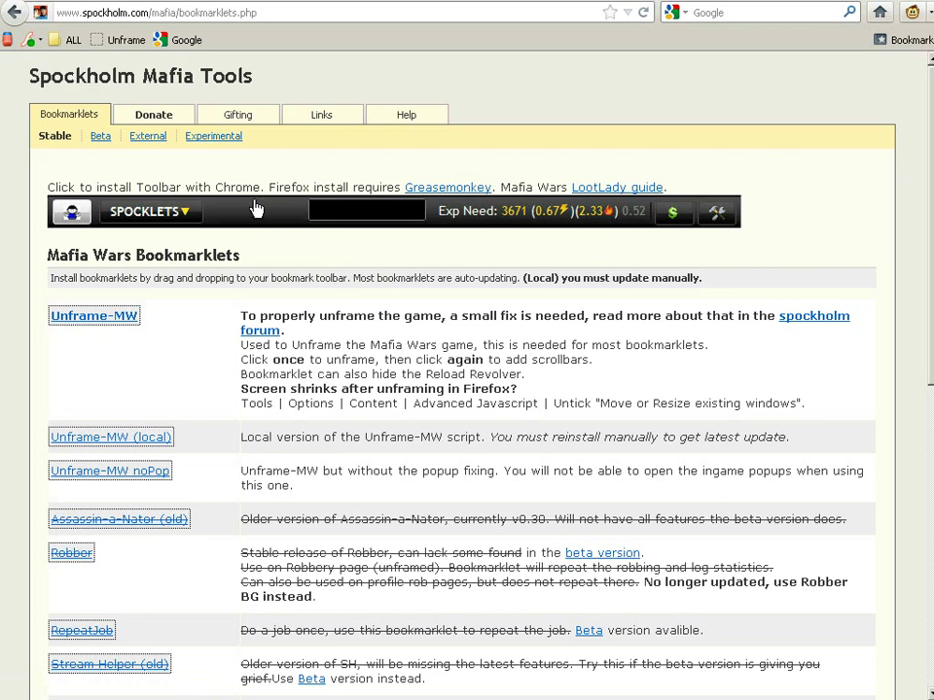
{"action": "left_click", "coordinate": [338, 221]}
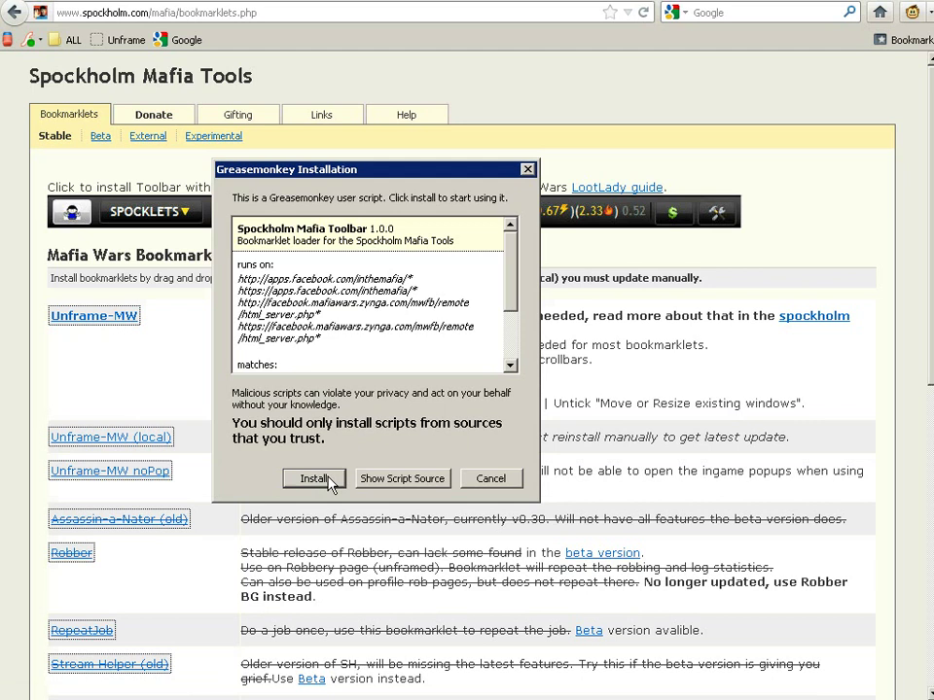
{"action": "left_click", "coordinate": [313, 479]}
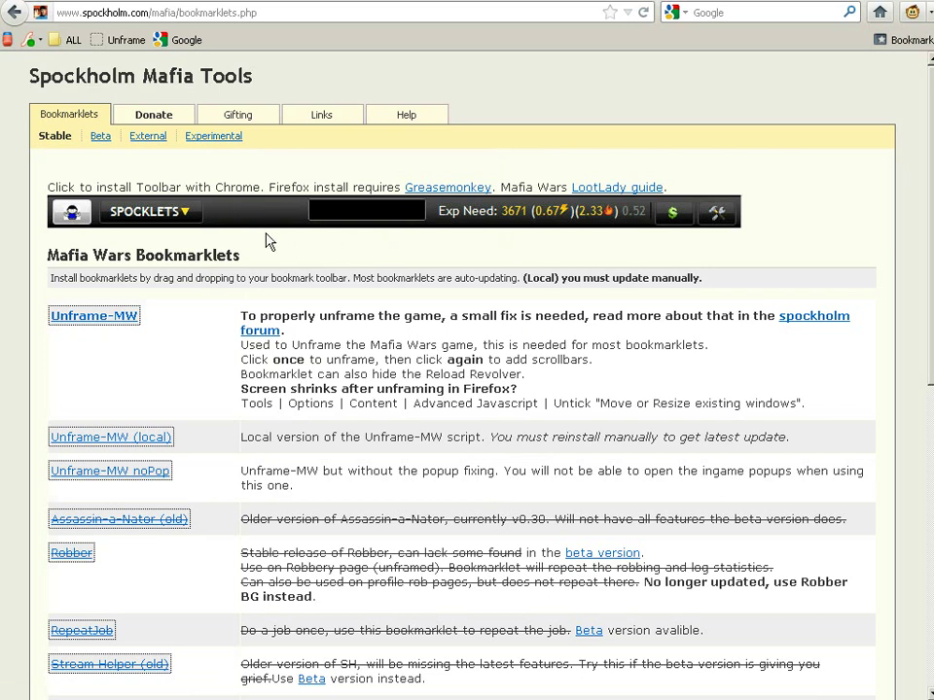
Add the Remove FB Friends bookmarklet from the External bookmarklets list to the bookmarks toolbar.
{"action": "left_click", "coordinate": [141, 140]}
{"action": "scroll", "coordinate": [181, 323], "scroll_direction": "down", "scroll_amount": 3}
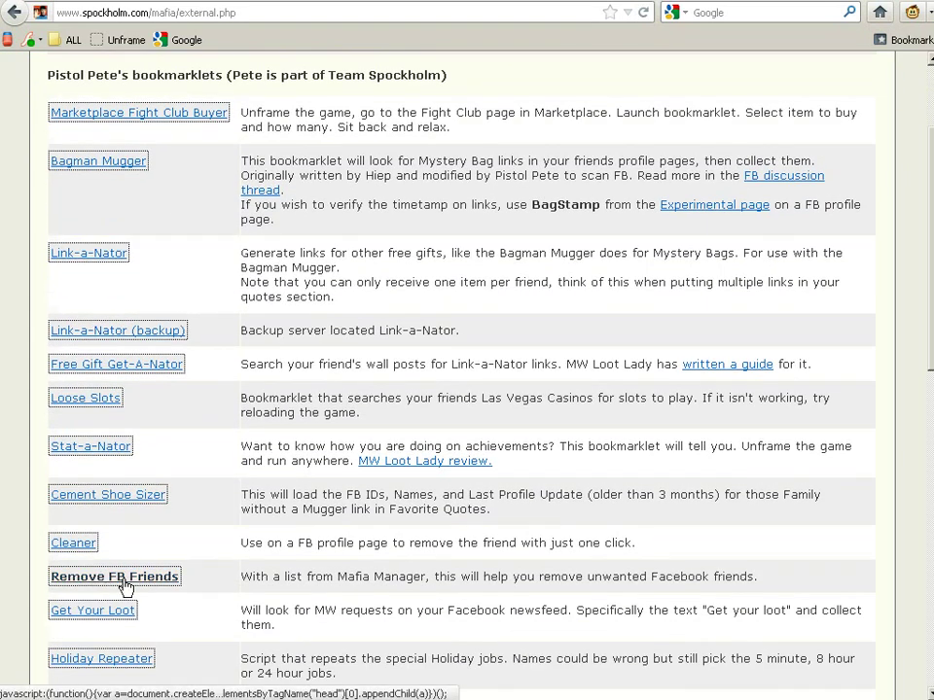
{"action": "left_click_drag", "start_coordinate": [120, 577], "coordinate": [254, 46]}
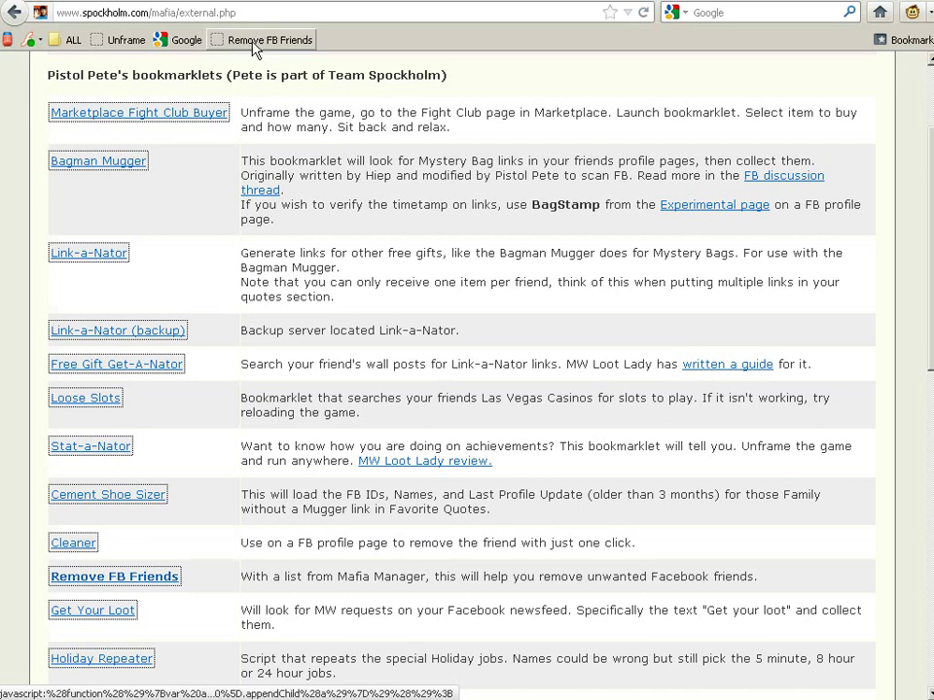
Load the Mafia Wars game page and unframe it.
{"action": "left_click", "coordinate": [119, 42]}
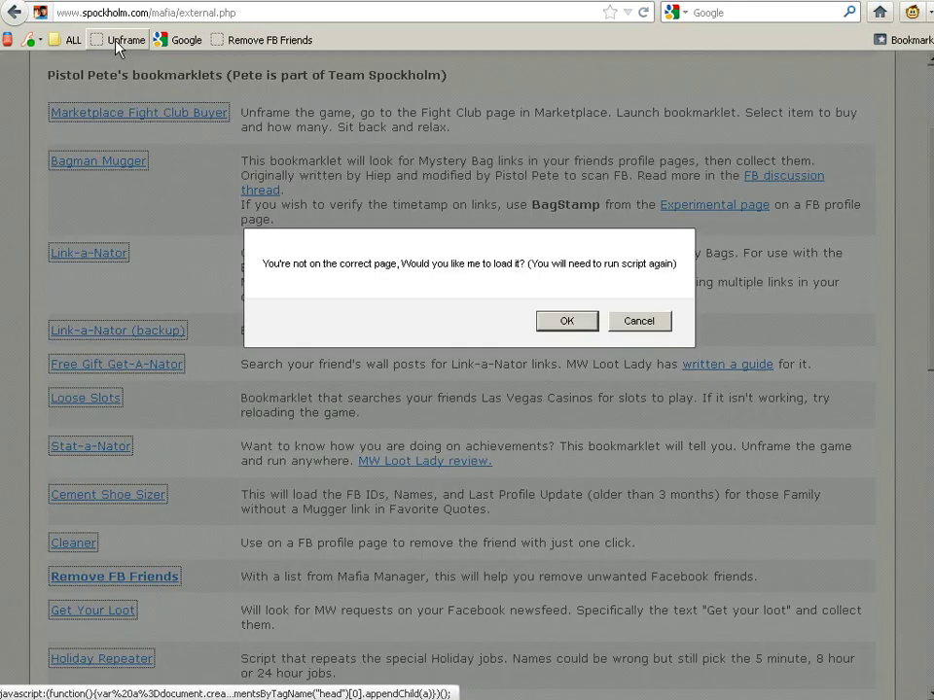
{"action": "left_click", "coordinate": [565, 319]}
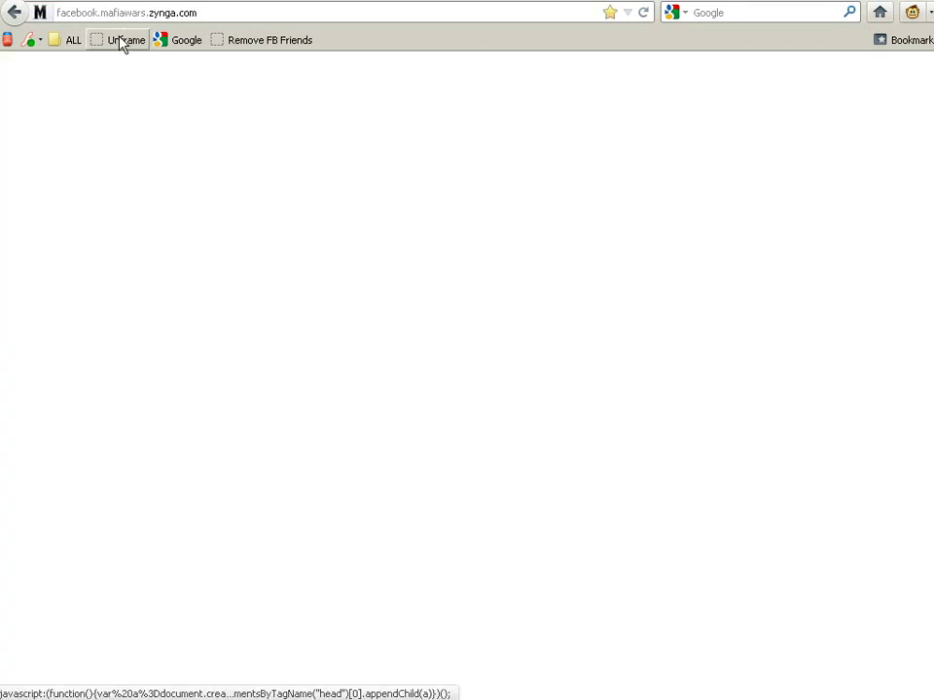
{"action": "left_click", "coordinate": [120, 39]}
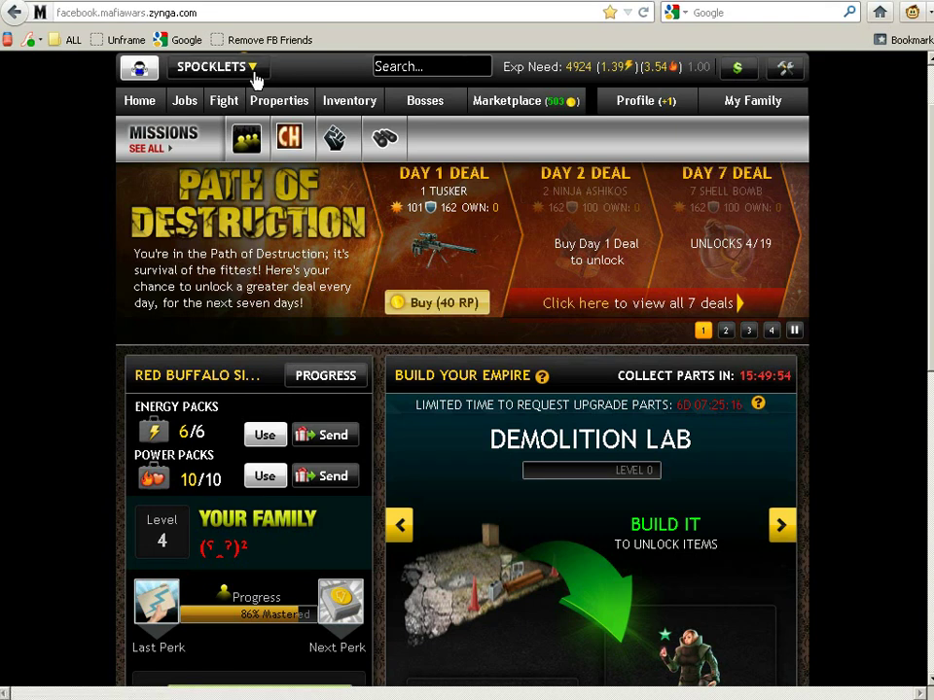
Search the Spocklets for 'mafia' and launch Mafia Manager.
{"action": "left_click", "coordinate": [428, 66]}
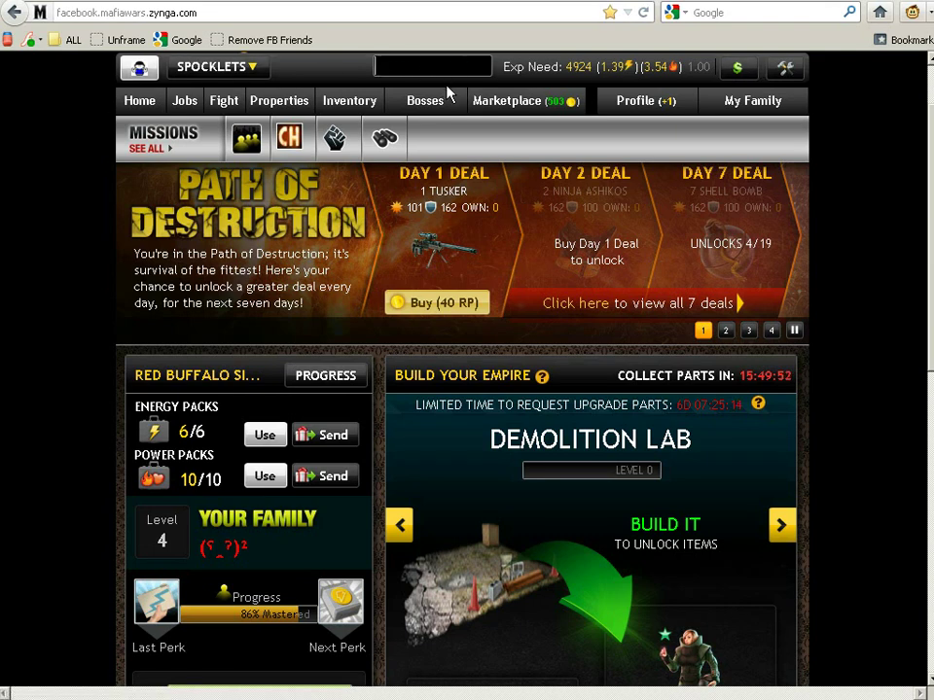
{"action": "type", "text": "mafia ma"}
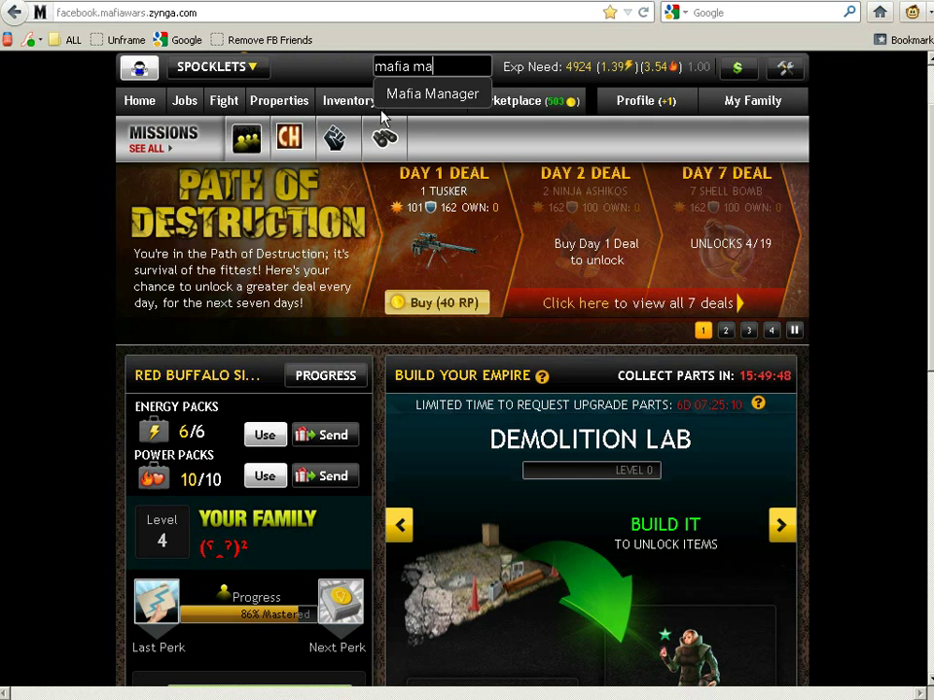
{"action": "left_click", "coordinate": [422, 96]}
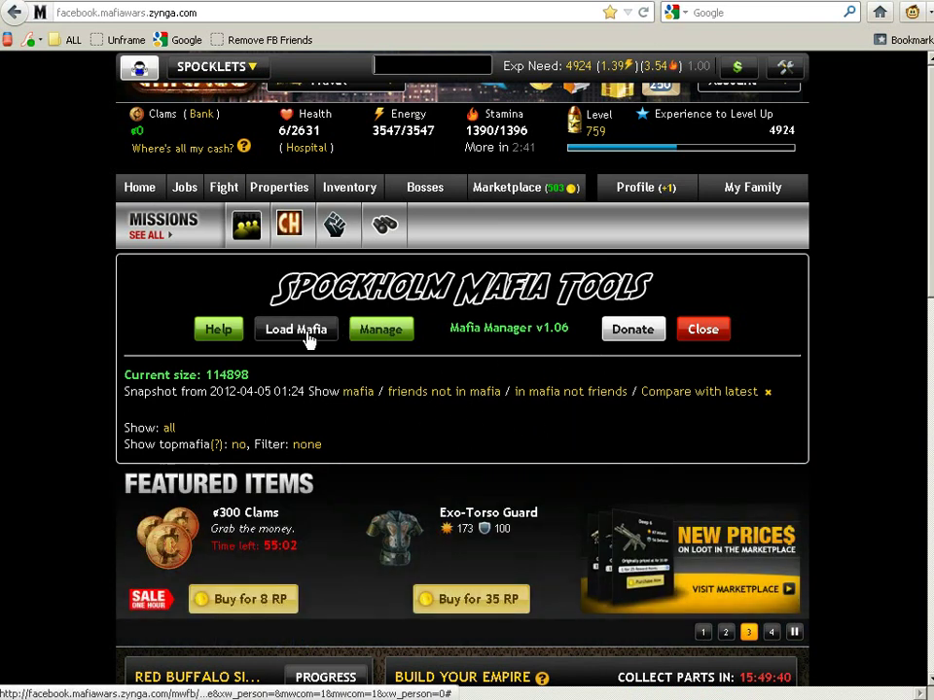
Load all 36 mafia pages to save a 232043-member snapshot, then mark the 2012-04-05 snapshot date.
{"action": "left_click", "coordinate": [298, 334]}
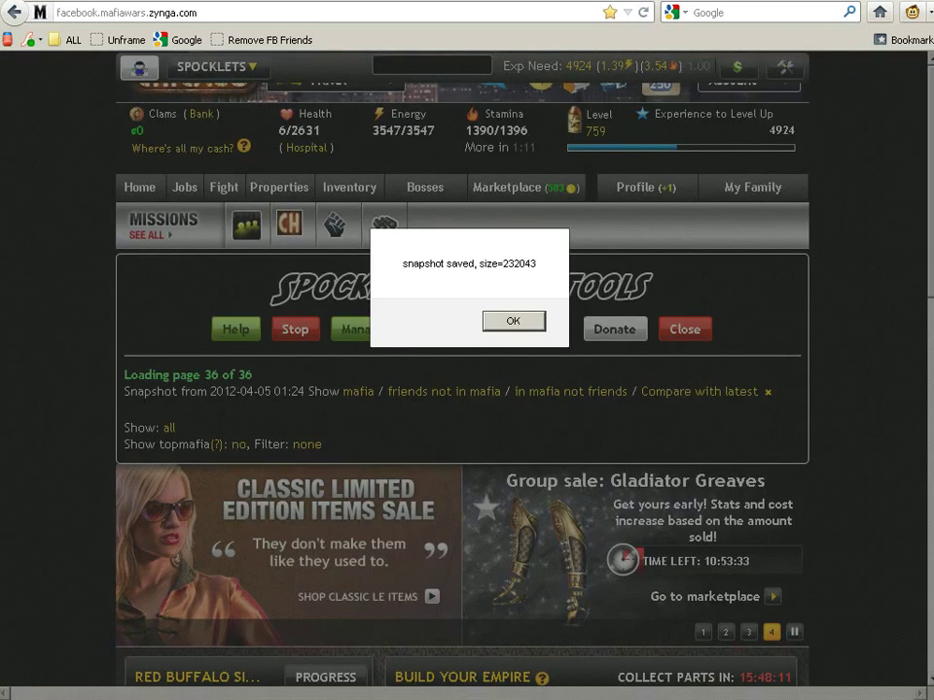
{"action": "left_click", "coordinate": [516, 325]}
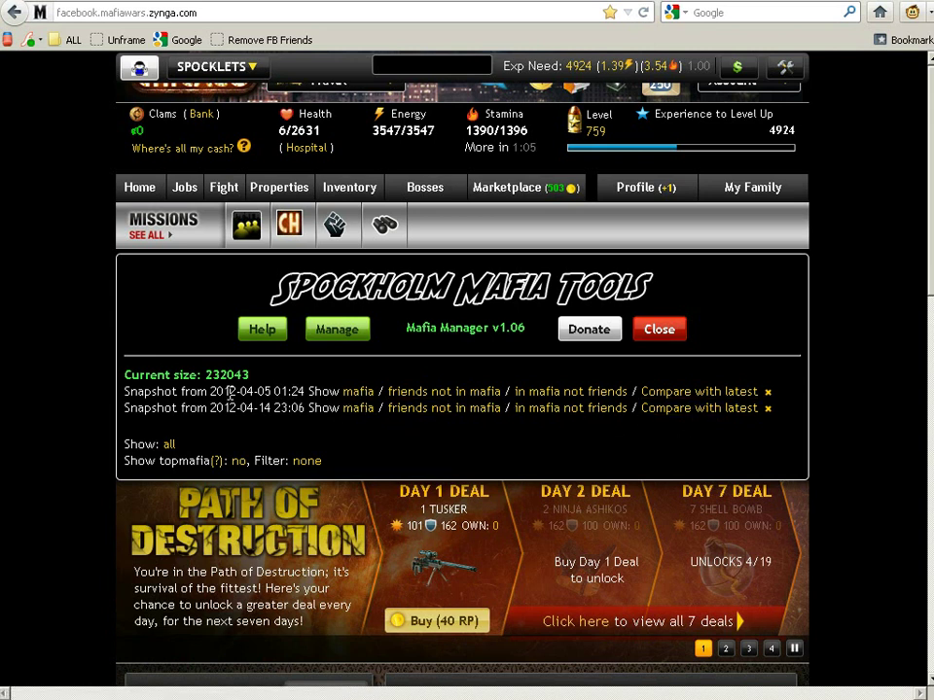
{"action": "left_click_drag", "start_coordinate": [230, 391], "coordinate": [302, 391]}
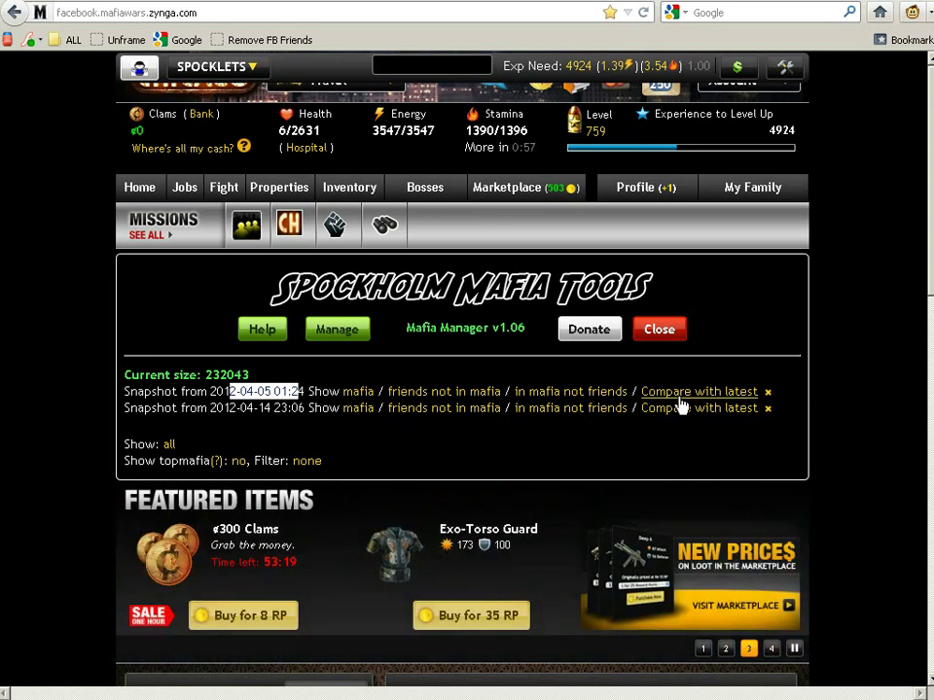
Compare the 2012-04-05 snapshot with the latest one and scroll to the inactive members' Facebook-ID box.
{"action": "left_click", "coordinate": [679, 394]}
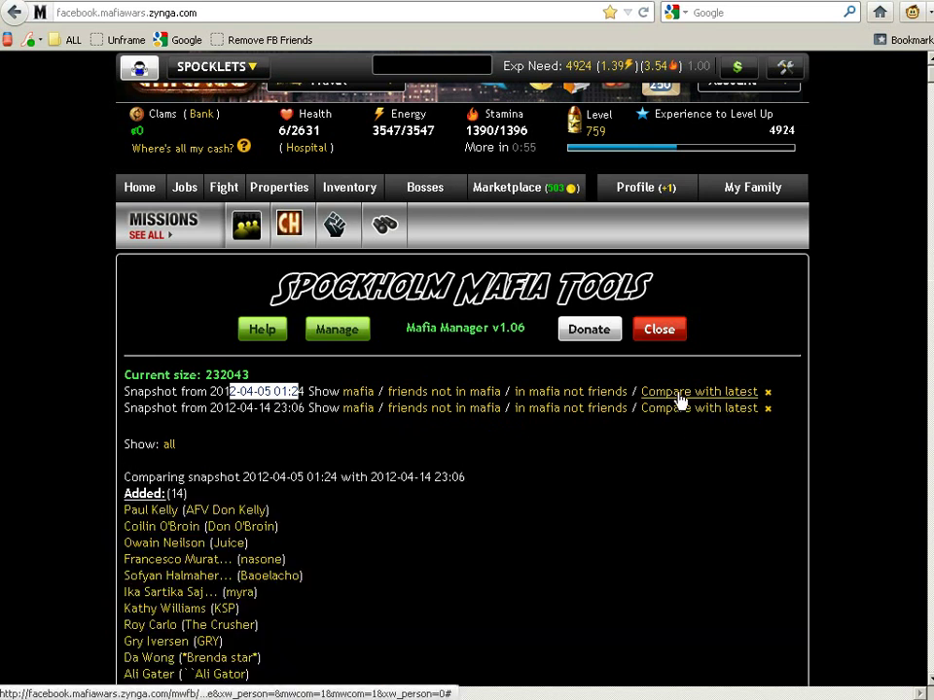
{"action": "scroll", "coordinate": [369, 465], "scroll_direction": "down", "scroll_amount": 3}
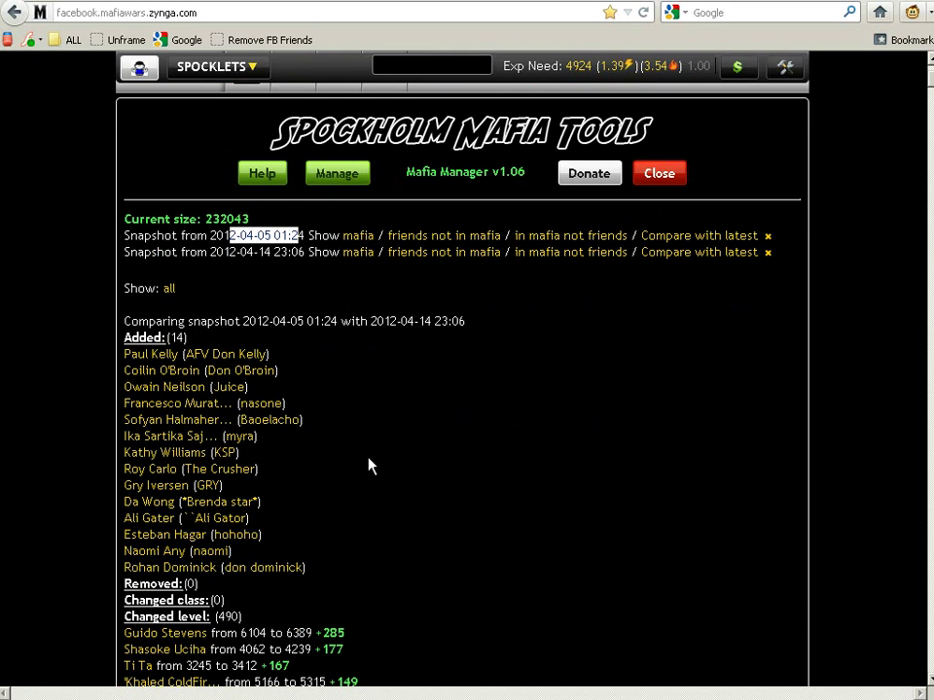
{"action": "scroll", "coordinate": [370, 465], "scroll_direction": "down", "scroll_amount": 5}
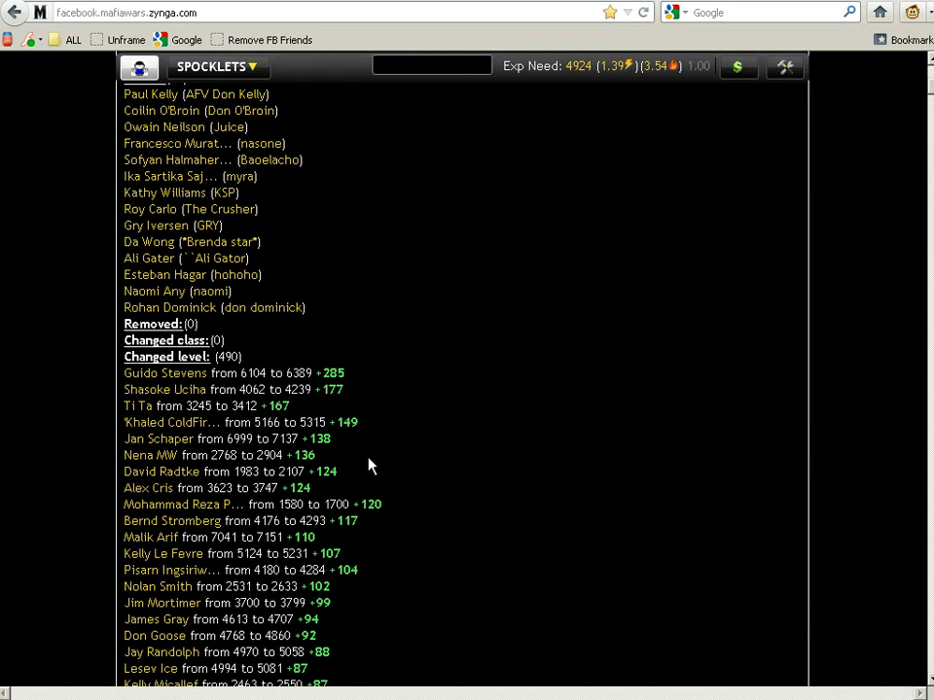
{"action": "scroll", "coordinate": [370, 465], "scroll_direction": "up", "scroll_amount": 3}
{"action": "scroll", "coordinate": [369, 465], "scroll_direction": "down", "scroll_amount": 8}
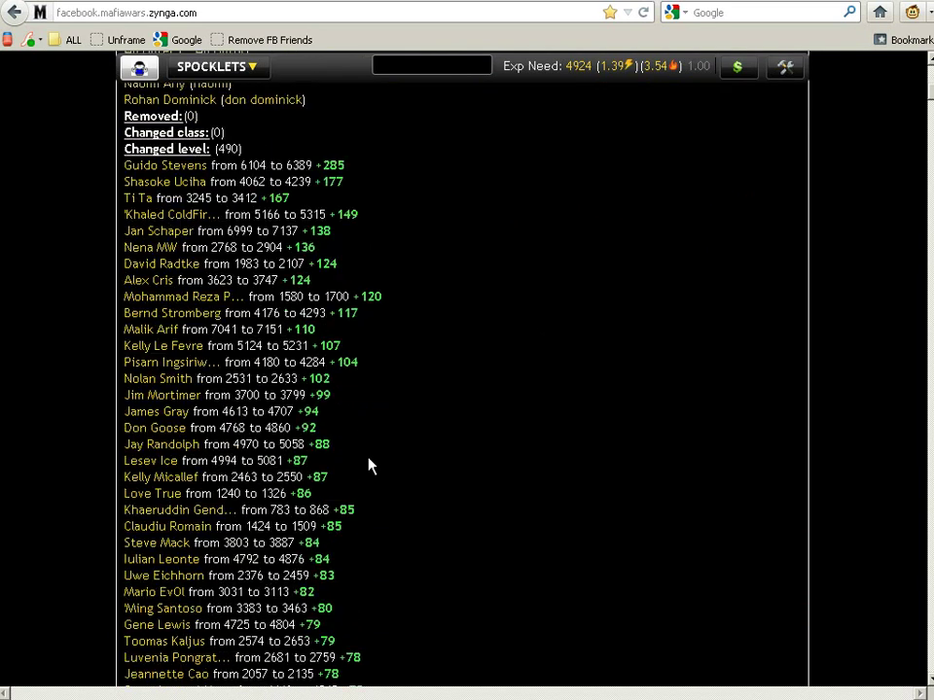
{"action": "scroll", "coordinate": [369, 465], "scroll_direction": "down", "scroll_amount": 20}
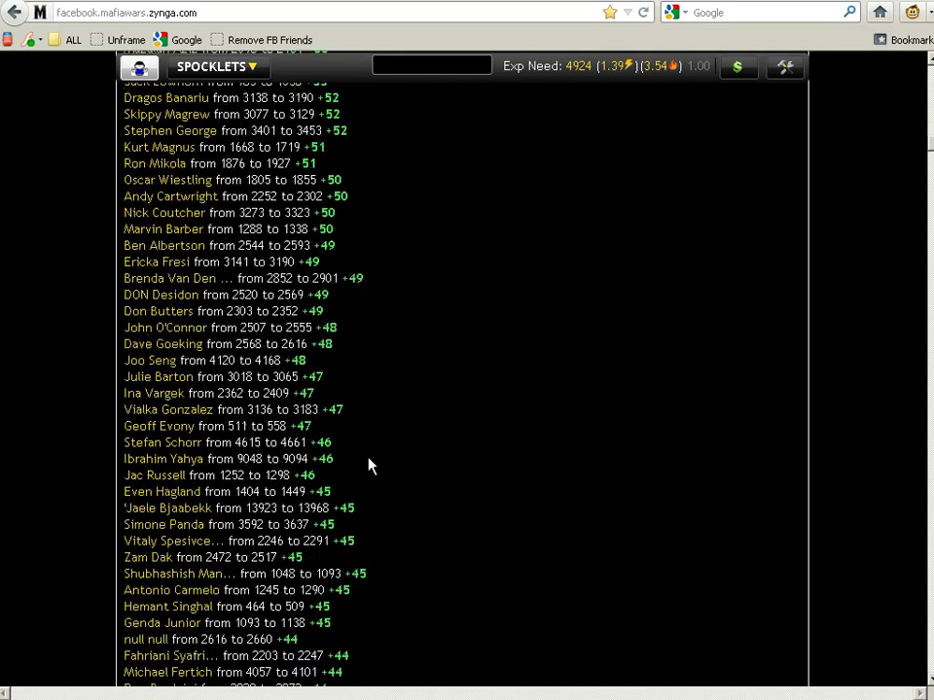
{"action": "scroll", "coordinate": [369, 465], "scroll_direction": "down", "scroll_amount": 20}
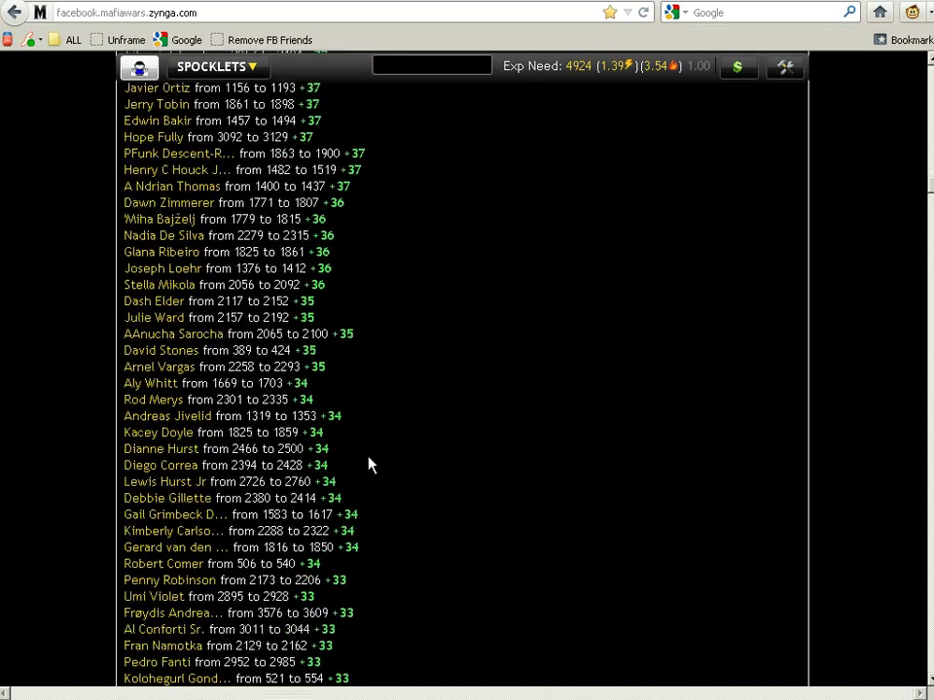
{"action": "scroll", "coordinate": [370, 465], "scroll_direction": "down", "scroll_amount": 20}
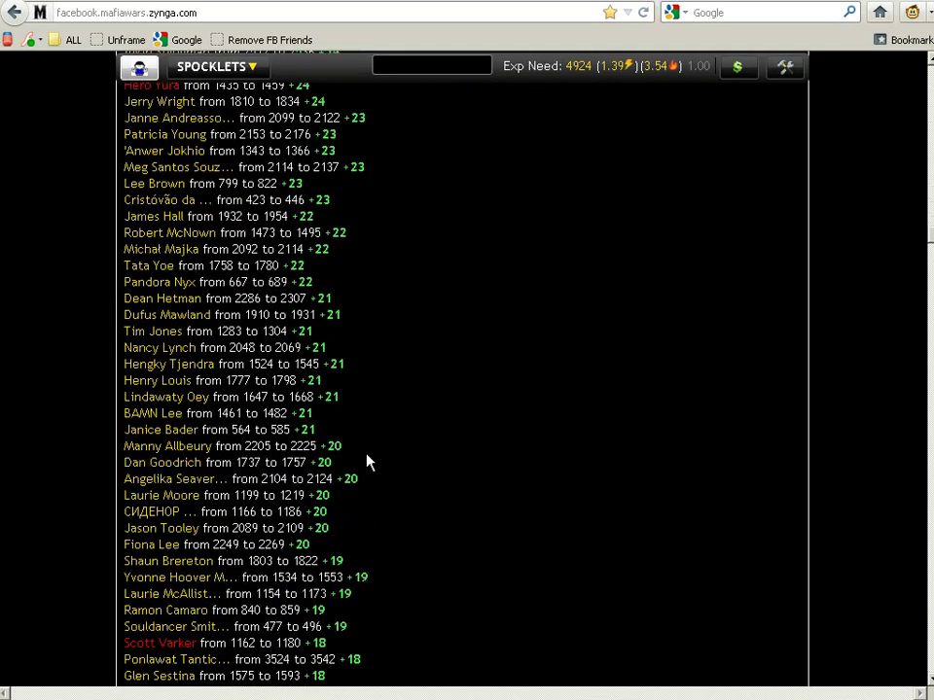
{"action": "scroll", "coordinate": [367, 461], "scroll_direction": "down", "scroll_amount": 15}
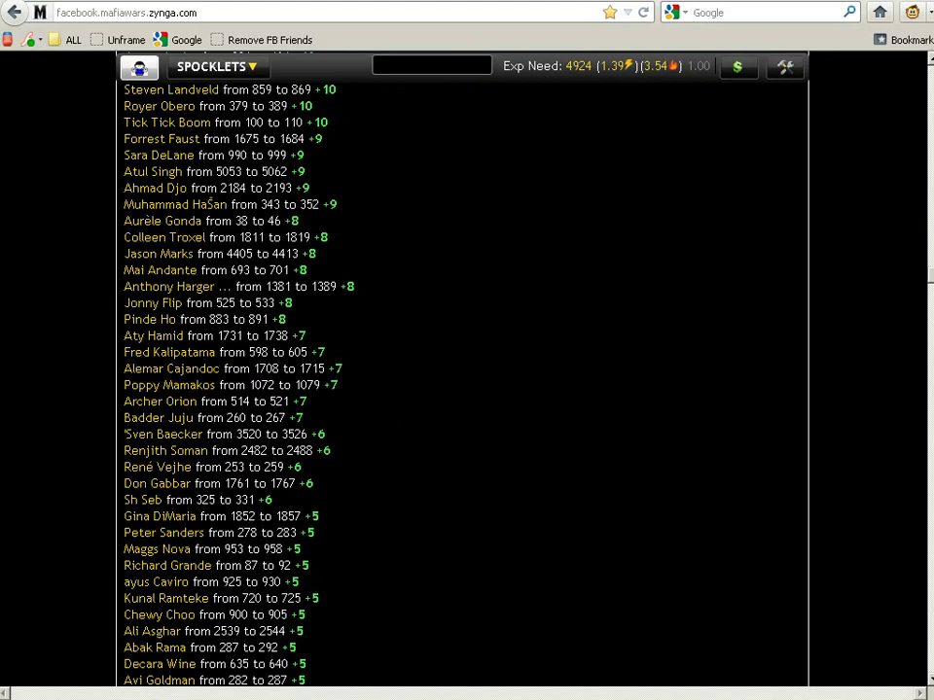
{"action": "left_click_drag", "start_coordinate": [929, 276], "coordinate": [912, 629]}
Scroll through the inactive members' Facebook-ID box and select a few IDs at the top.
{"action": "scroll", "coordinate": [361, 528], "scroll_direction": "down", "scroll_amount": 1}
{"action": "scroll", "coordinate": [194, 370], "scroll_direction": "down", "scroll_amount": 2}
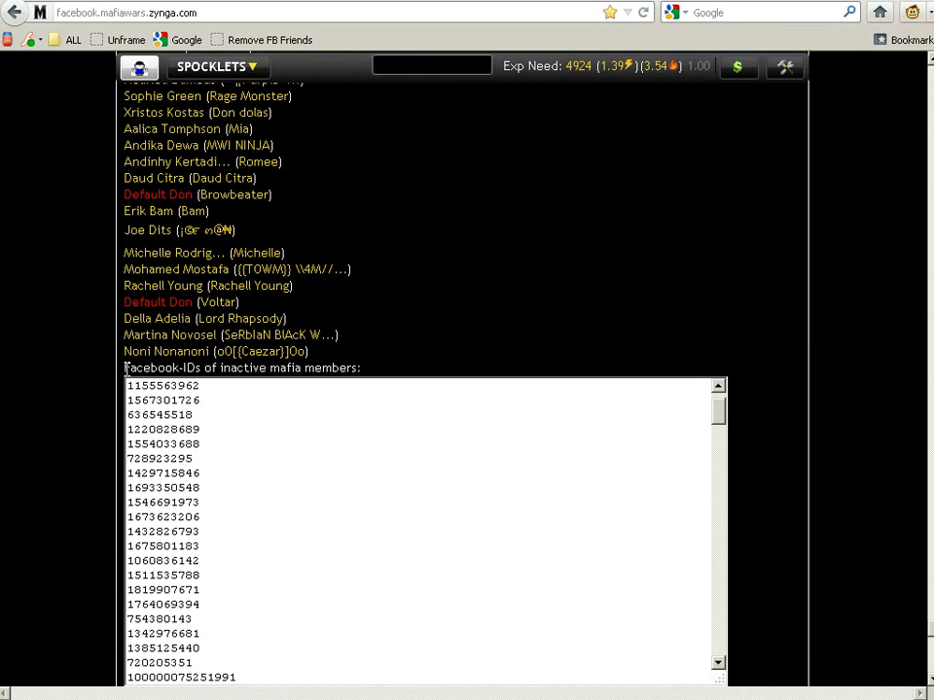
{"action": "left_click_drag", "start_coordinate": [136, 368], "coordinate": [348, 373]}
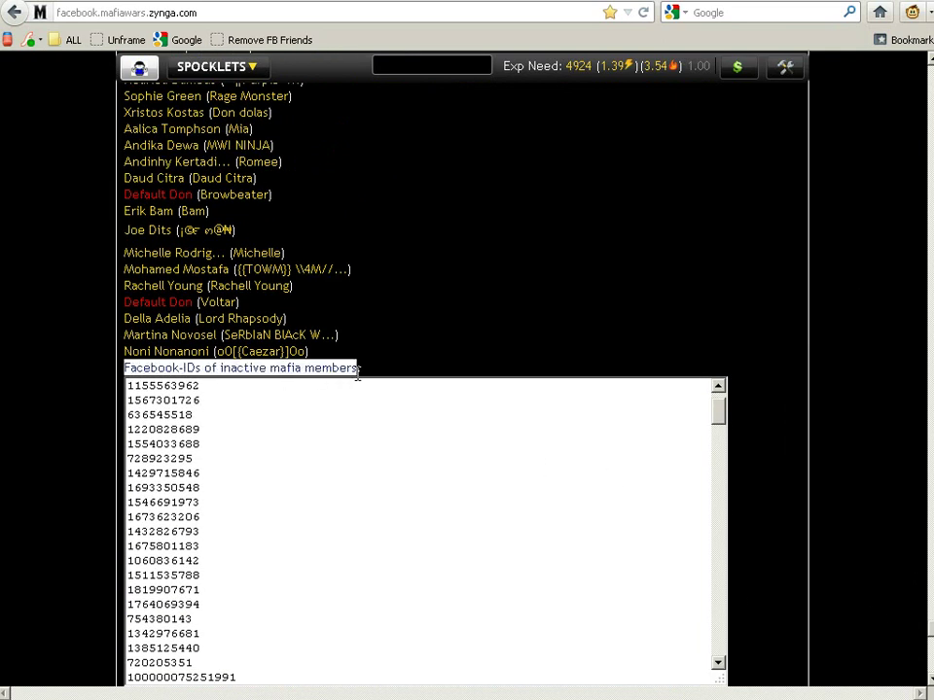
{"action": "scroll", "coordinate": [328, 406], "scroll_direction": "down", "scroll_amount": 1}
{"action": "left_click", "coordinate": [197, 418]}
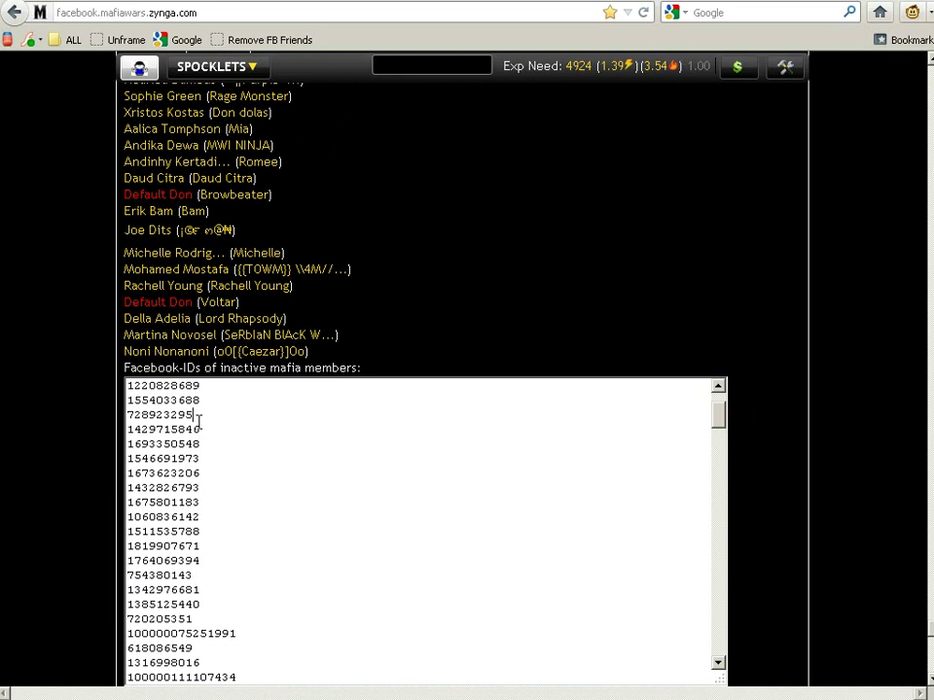
{"action": "left_click_drag", "start_coordinate": [129, 385], "coordinate": [223, 488]}
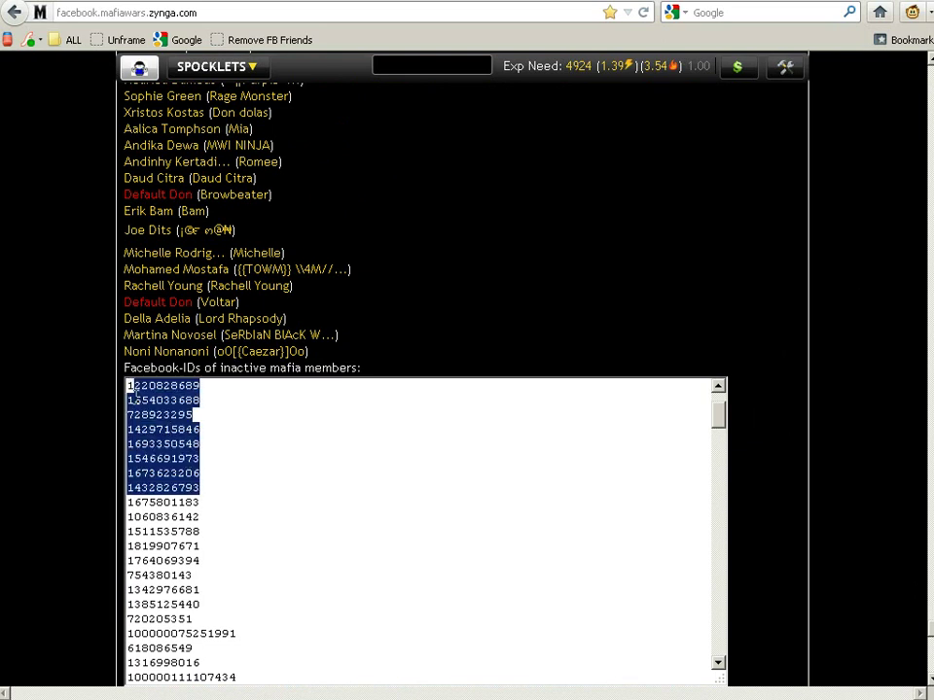
{"action": "left_click_drag", "start_coordinate": [130, 385], "coordinate": [232, 479]}
{"action": "scroll", "coordinate": [243, 481], "scroll_direction": "down", "scroll_amount": 3}
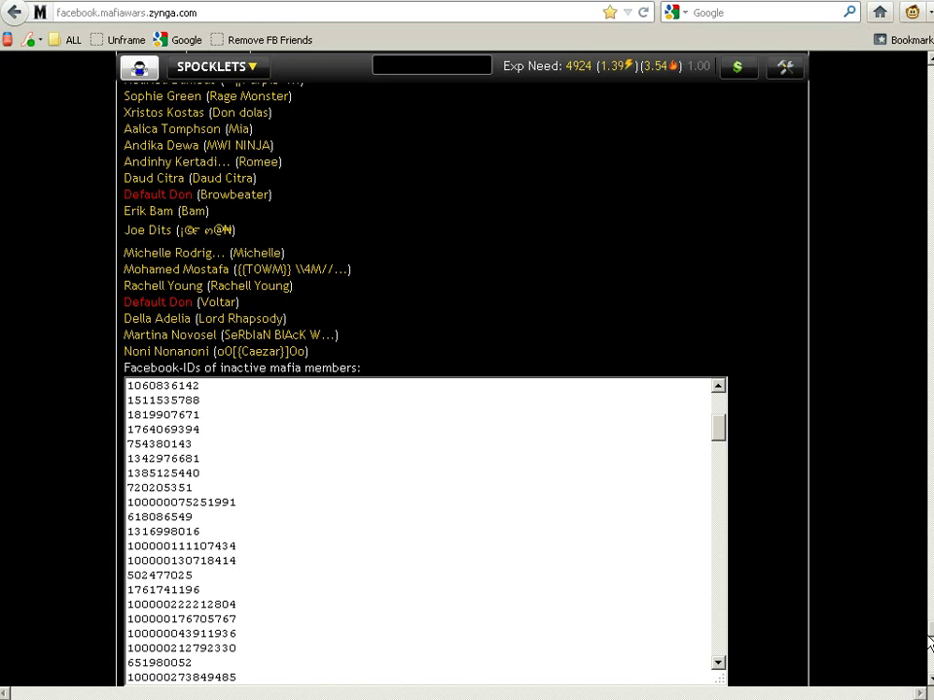
{"action": "scroll", "coordinate": [931, 638], "scroll_direction": "down", "scroll_amount": 6}
{"action": "scroll", "coordinate": [798, 609], "scroll_direction": "up", "scroll_amount": 10}
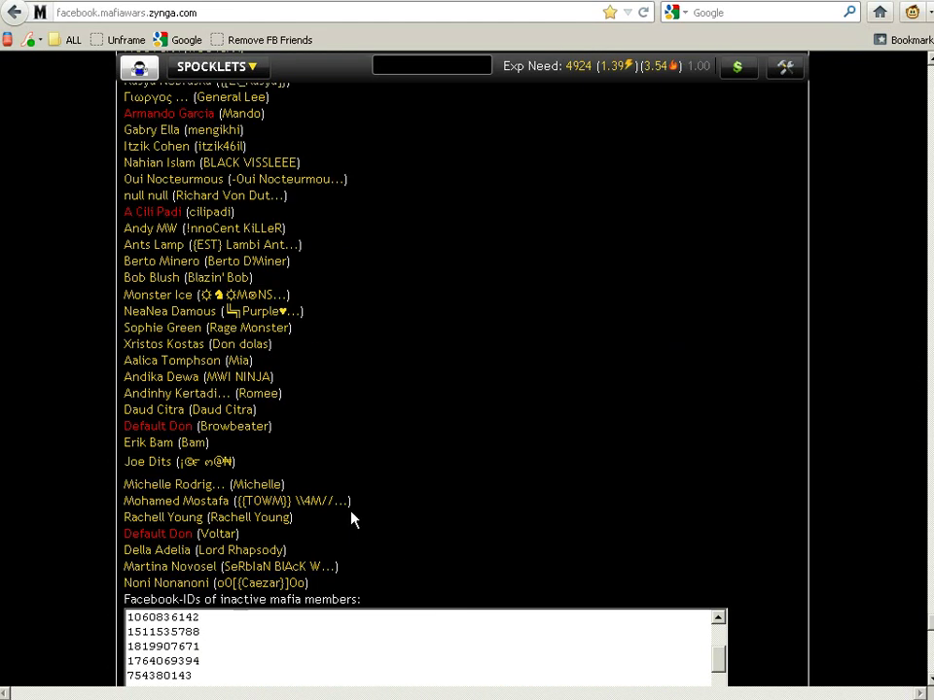
{"action": "scroll", "coordinate": [352, 515], "scroll_direction": "down", "scroll_amount": 3}
{"action": "scroll", "coordinate": [325, 502], "scroll_direction": "down", "scroll_amount": 20}
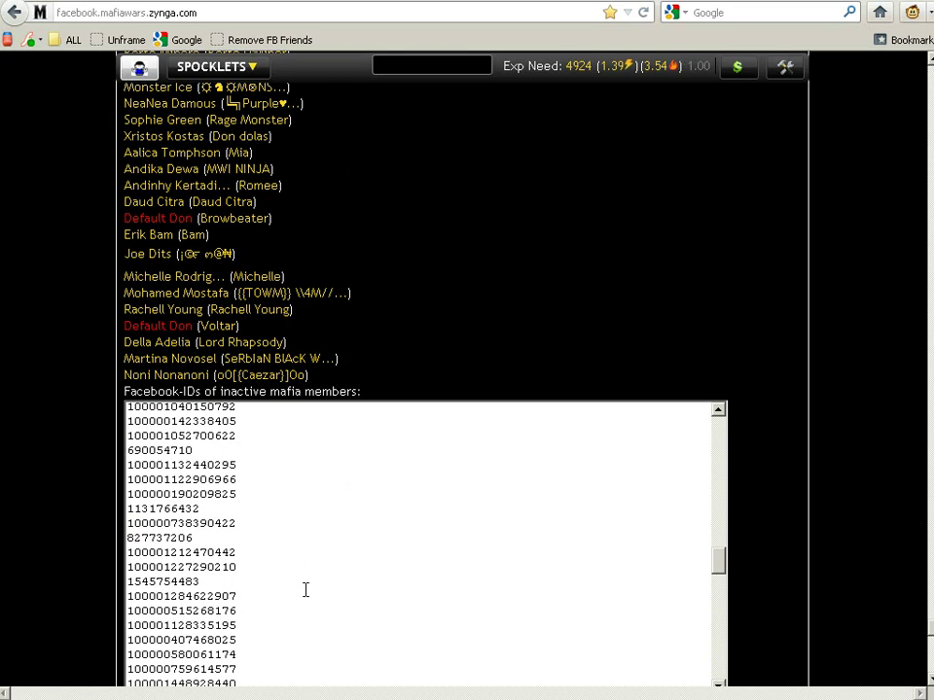
{"action": "scroll", "coordinate": [288, 574], "scroll_direction": "down", "scroll_amount": 15}
{"action": "scroll", "coordinate": [266, 597], "scroll_direction": "down", "scroll_amount": 5}
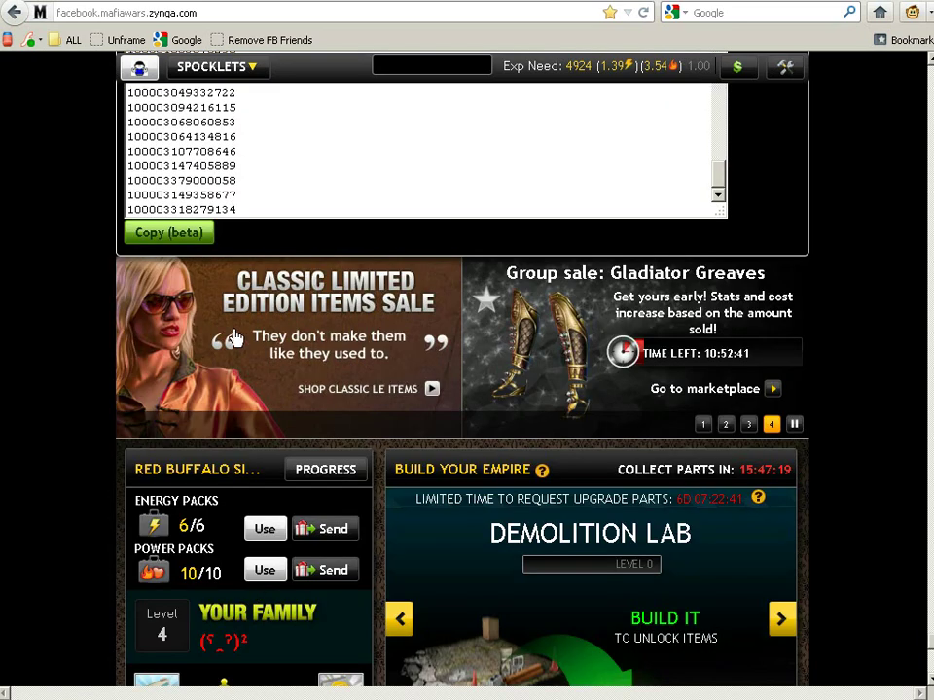
Select every ID in the inactive list with Ctrl+A and copy them.
{"action": "left_click", "coordinate": [252, 204]}
{"action": "key", "text": "ctrl+a"}
{"action": "scroll", "coordinate": [276, 350], "scroll_direction": "up", "scroll_amount": 3}
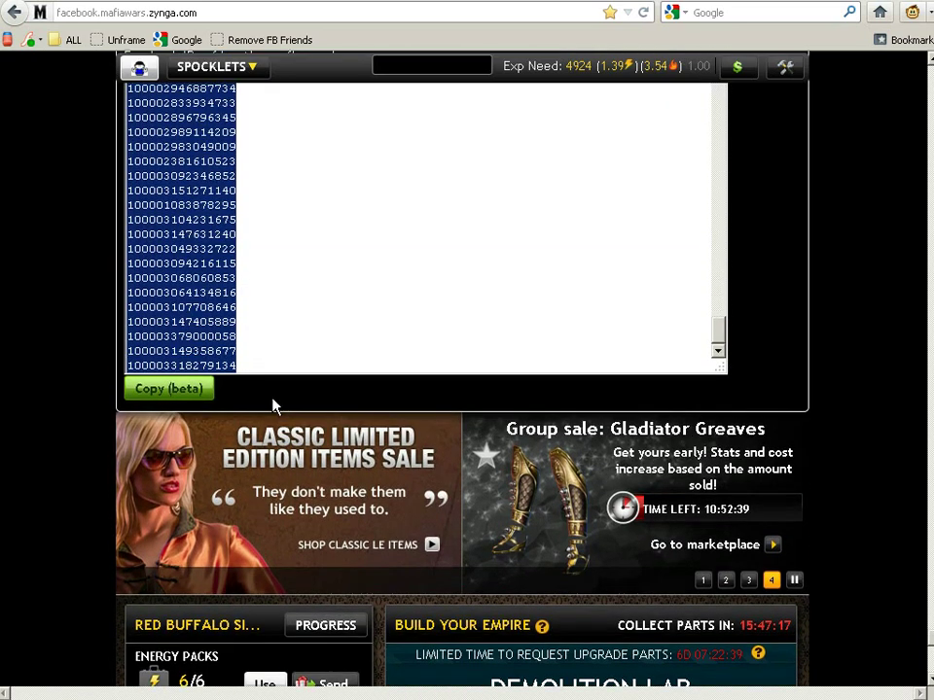
{"action": "scroll", "coordinate": [269, 394], "scroll_direction": "up", "scroll_amount": 6}
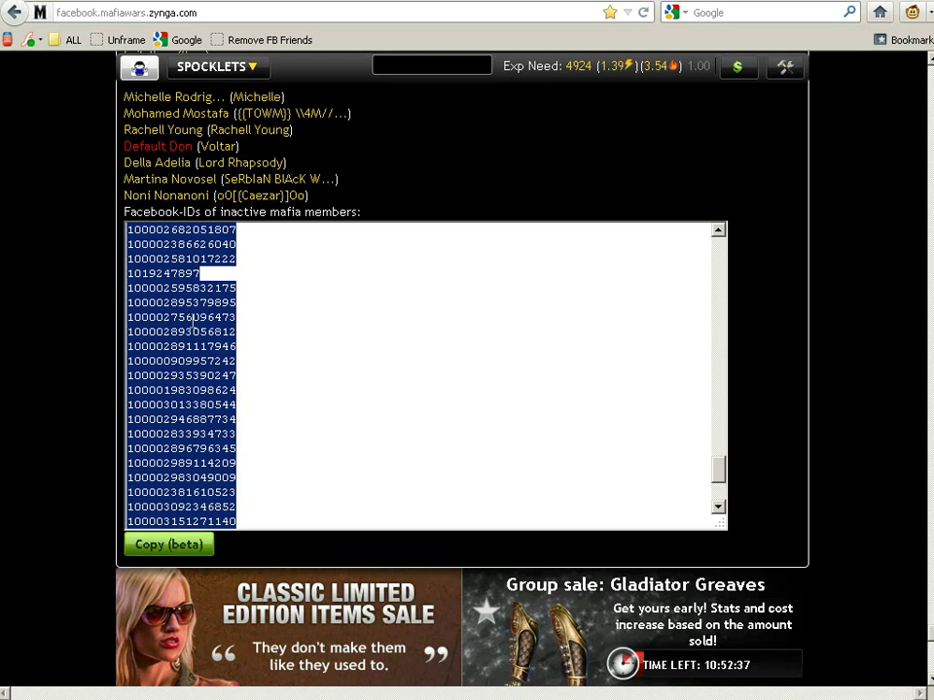
{"action": "right_click", "coordinate": [193, 319]}
{"action": "left_click", "coordinate": [236, 376]}
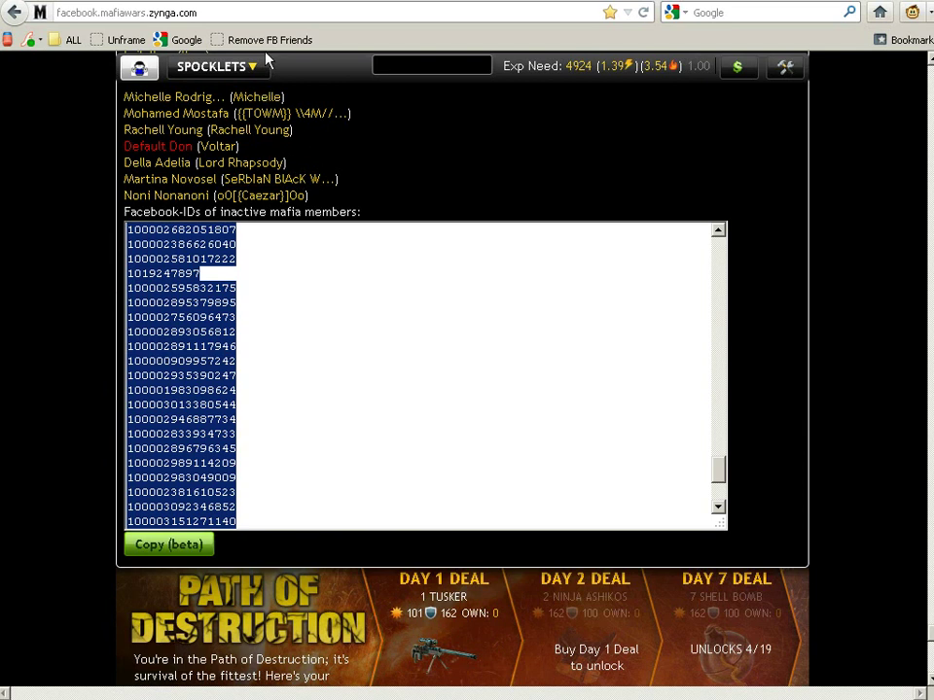
Run the Remove FB Friends bookmarklet and bring up its panel on the Facebook Friends page.
{"action": "left_click", "coordinate": [267, 45]}
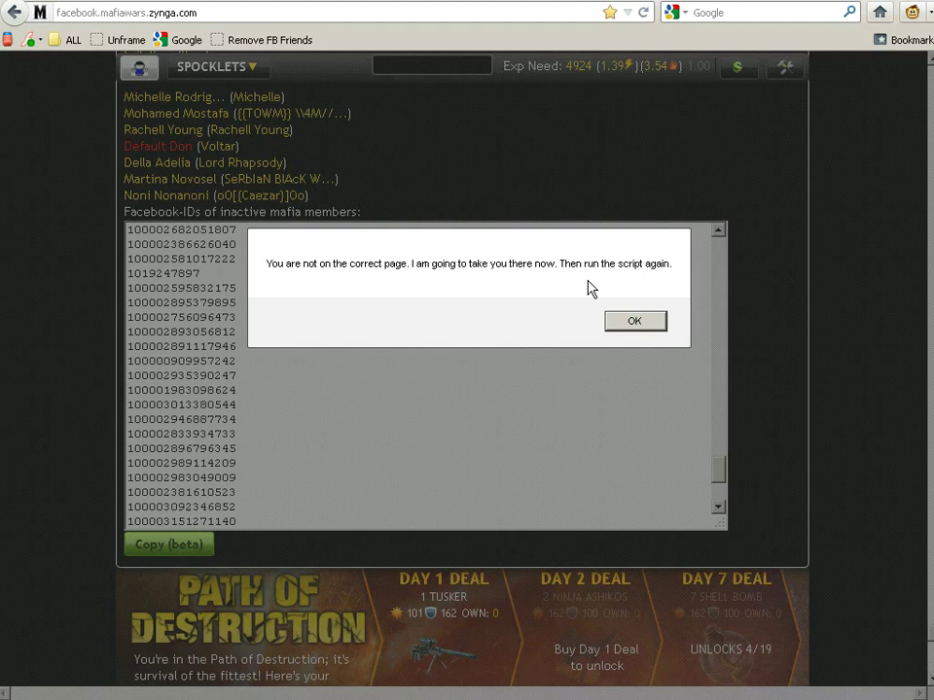
{"action": "left_click", "coordinate": [642, 324]}
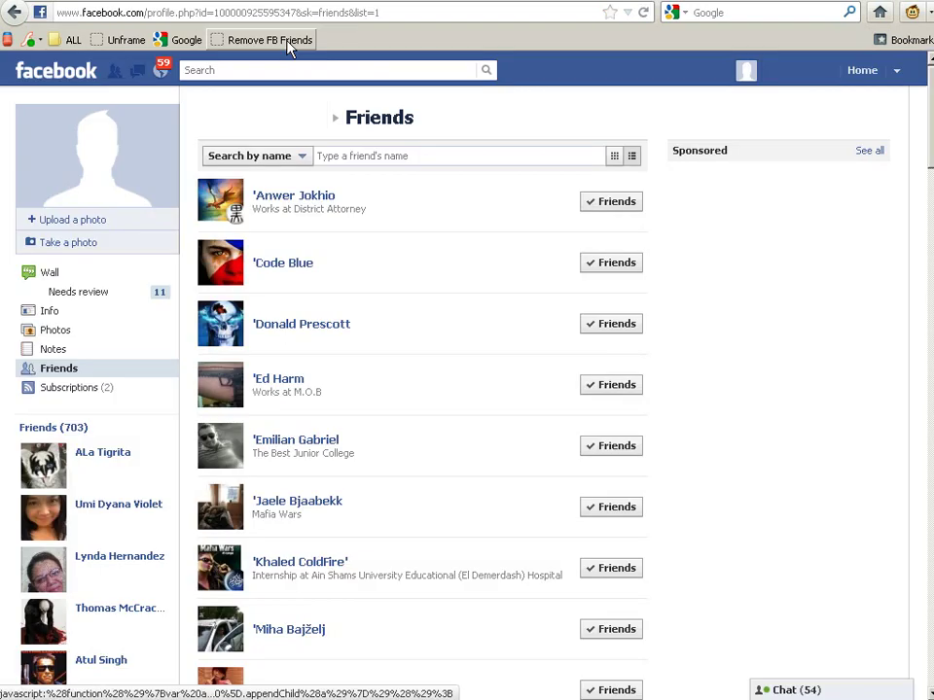
{"action": "left_click", "coordinate": [289, 43]}
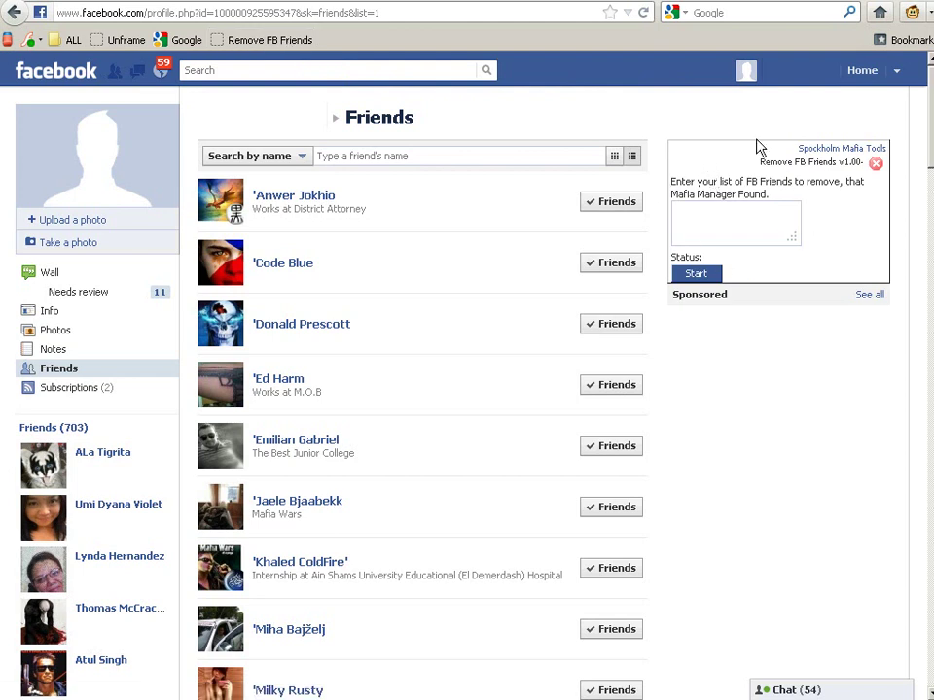
Paste the 187 copied inactive IDs into the removal box and start unfriending them.
{"action": "right_click", "coordinate": [714, 215]}
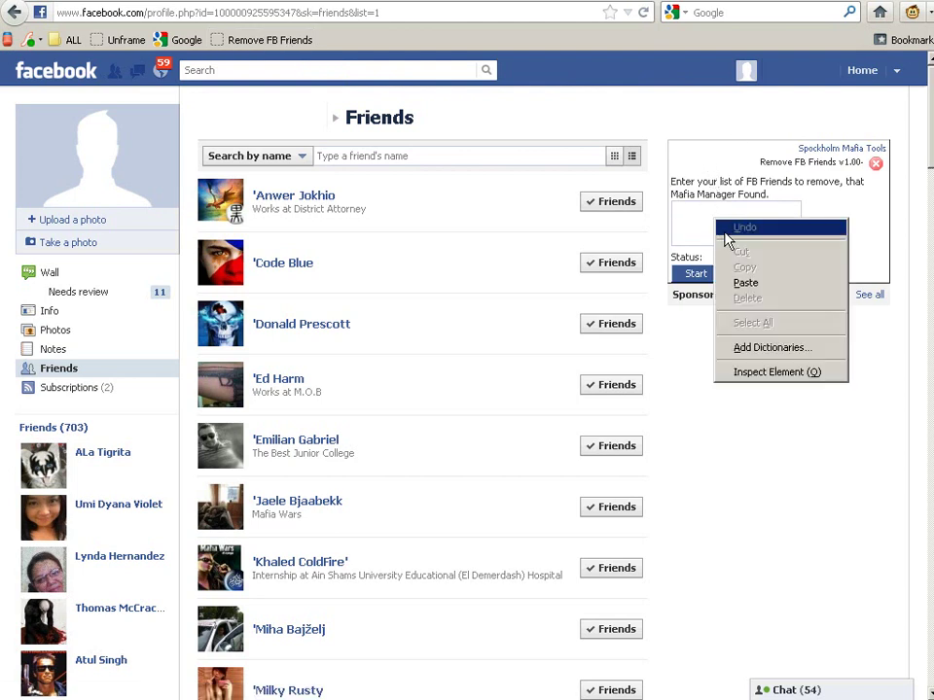
{"action": "left_click", "coordinate": [744, 281]}
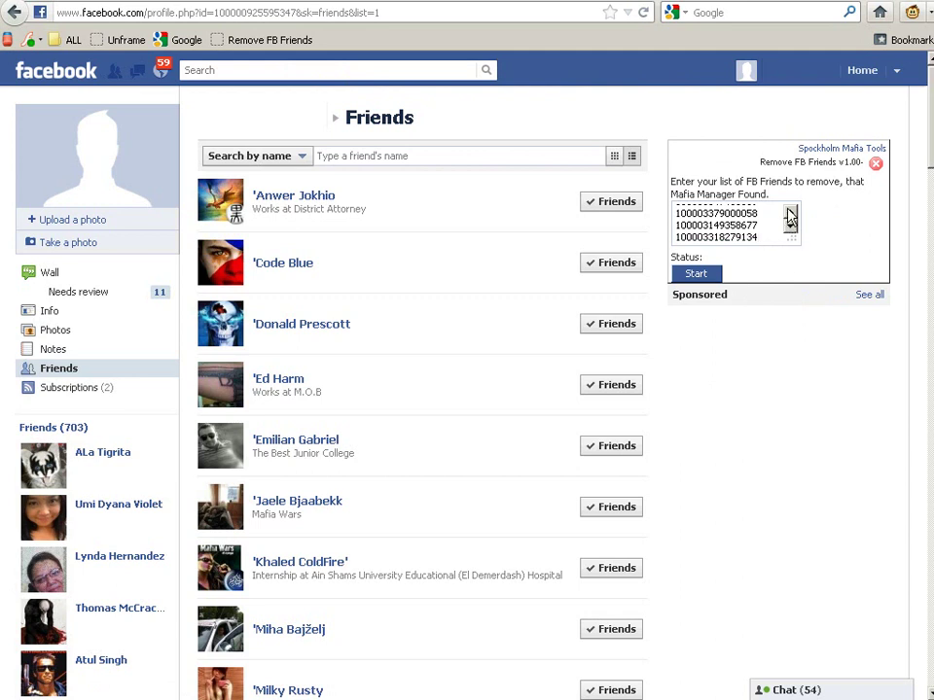
{"action": "scroll", "coordinate": [789, 216], "scroll_direction": "up", "scroll_amount": 10}
{"action": "scroll", "coordinate": [773, 216], "scroll_direction": "up", "scroll_amount": 5}
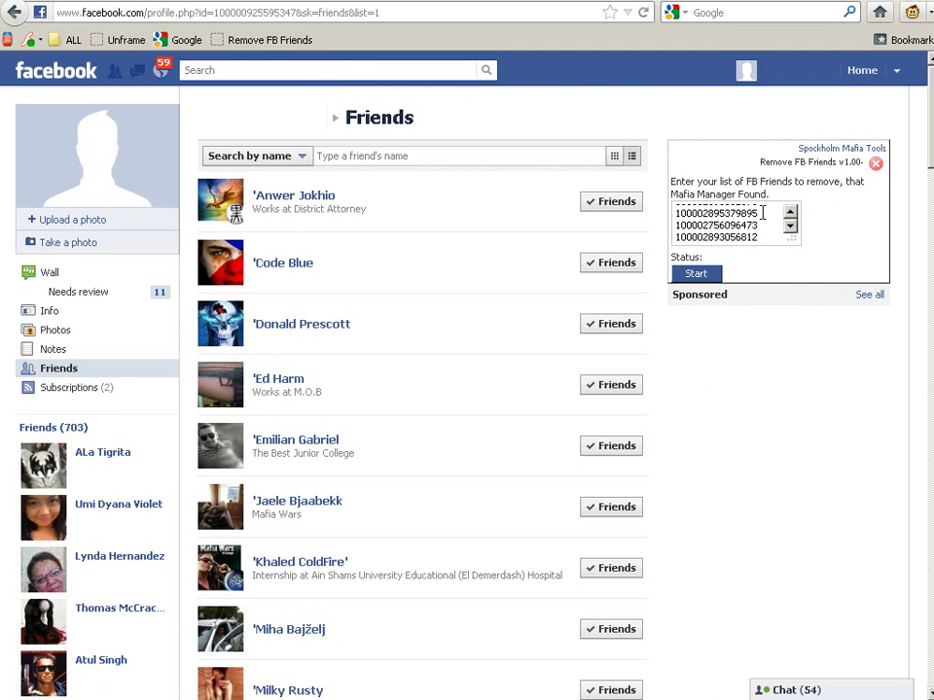
{"action": "scroll", "coordinate": [790, 222], "scroll_direction": "up", "scroll_amount": 8}
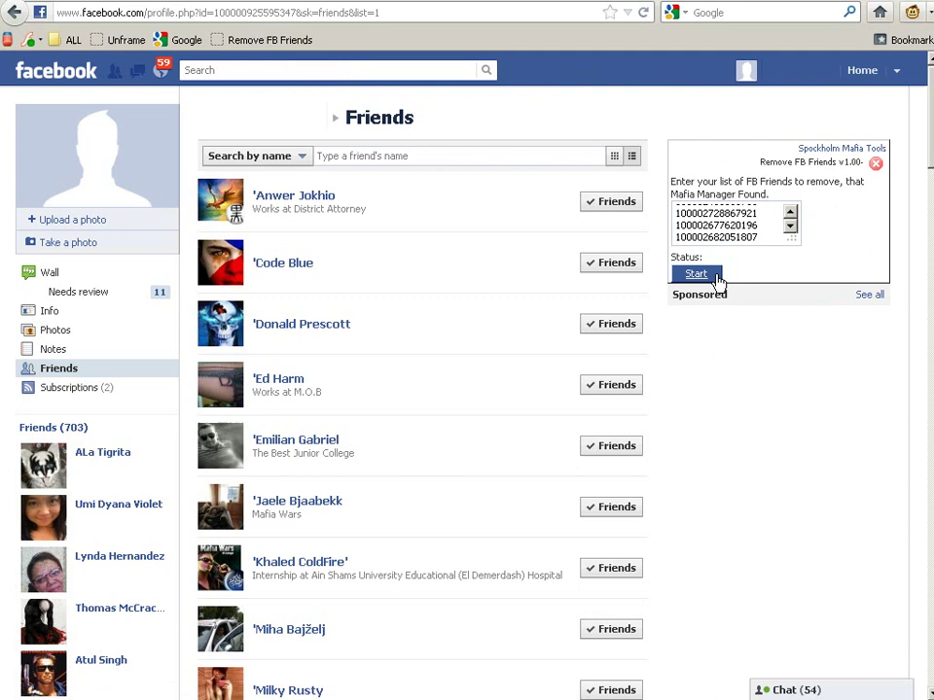
{"action": "left_click", "coordinate": [695, 276]}
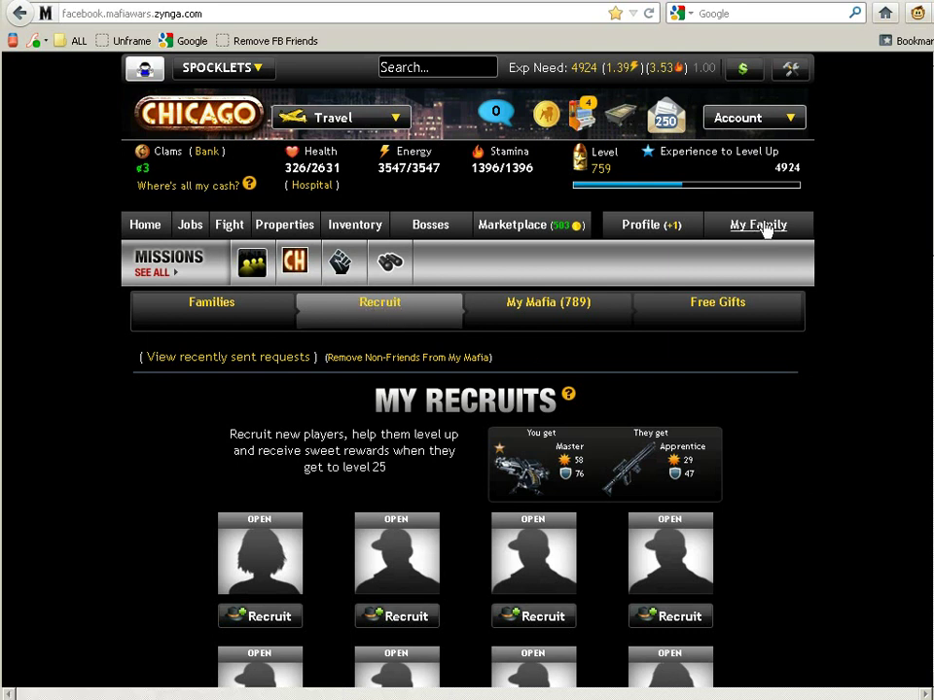
Choose 'Remove Non-Friends From My Mafia' on the My Family Recruit page.
{"action": "left_click", "coordinate": [398, 359]}
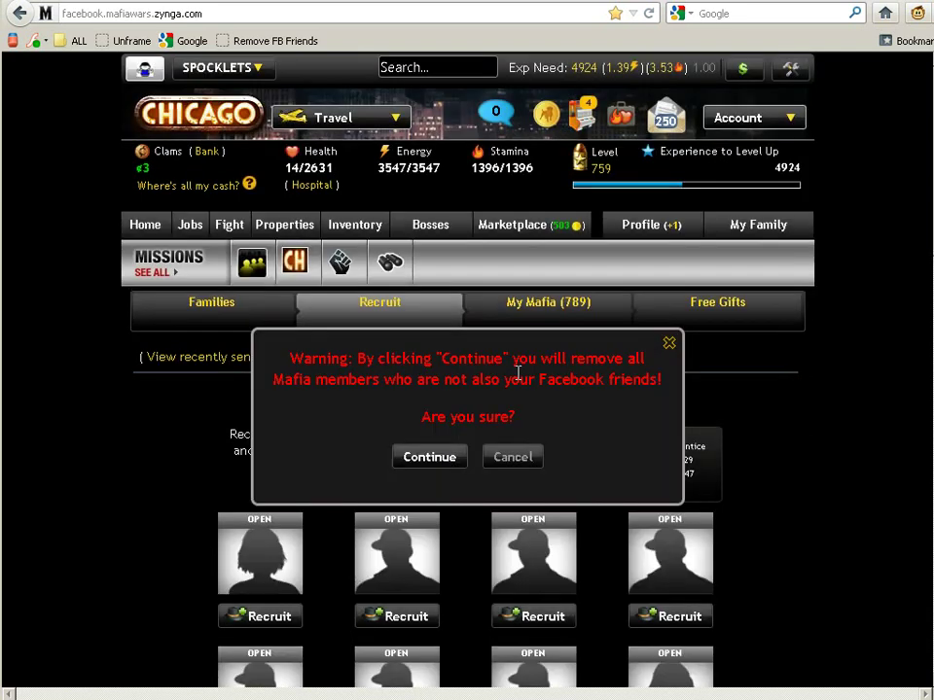